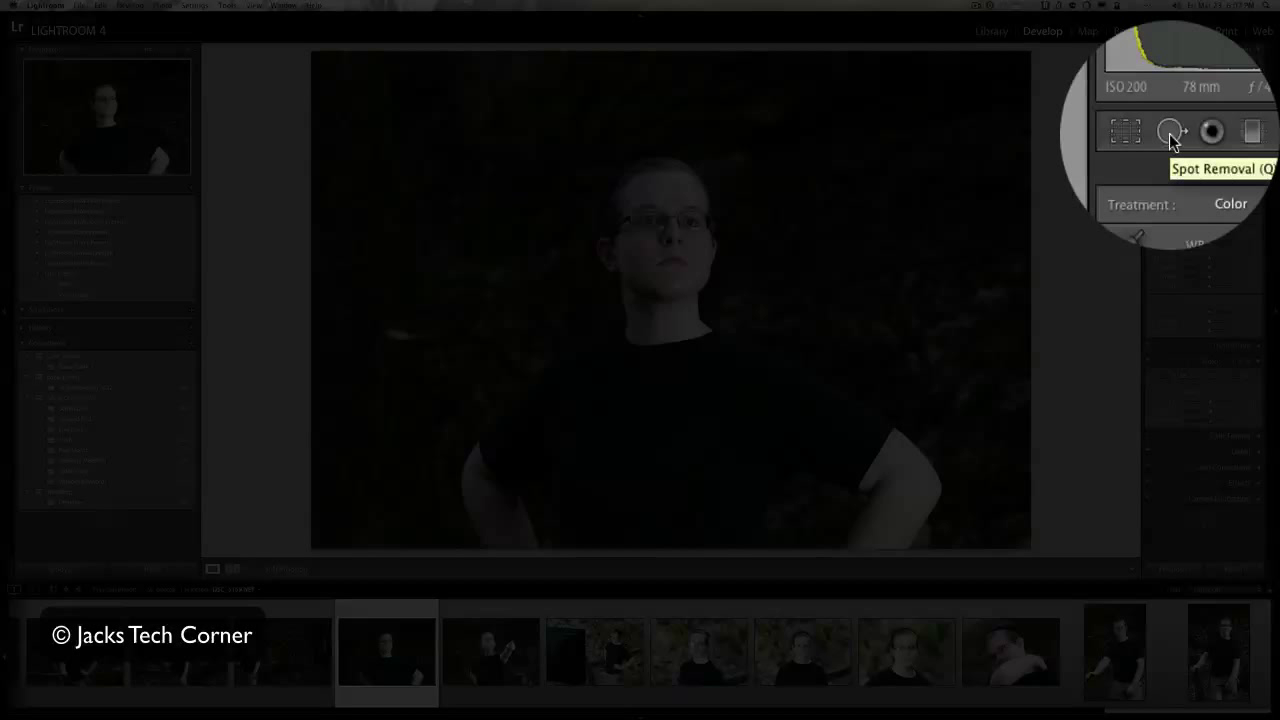
# Activate Spot Removal (Q) and enlarge its brush size in Clone mode.
pyautogui.click(1171, 135)
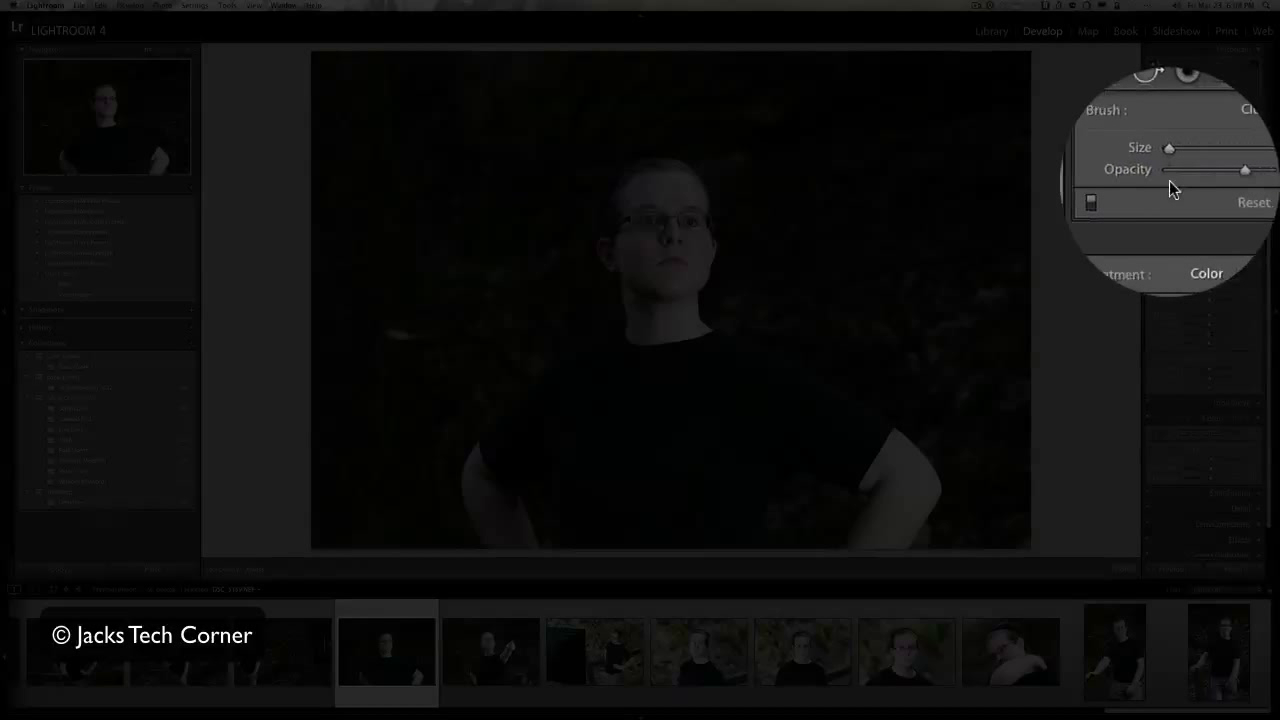
pyautogui.press('q')
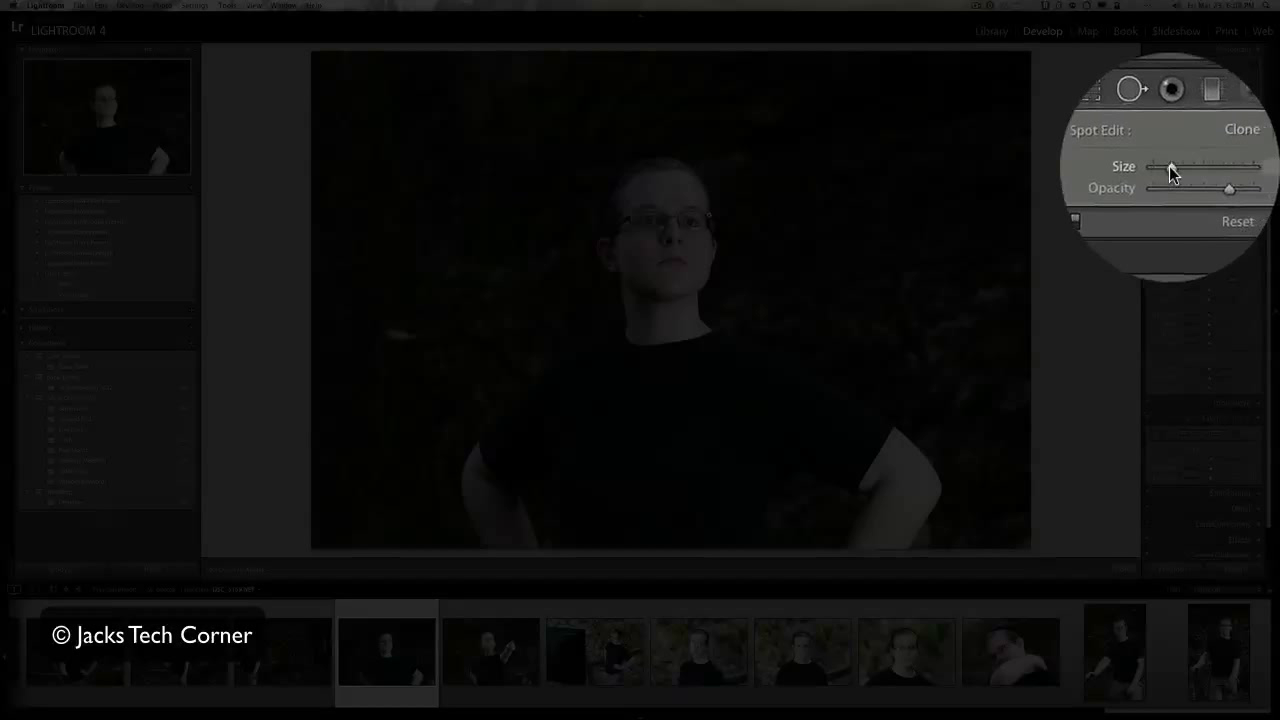
pyautogui.moveTo(1172, 173); pyautogui.dragTo(1205, 167)
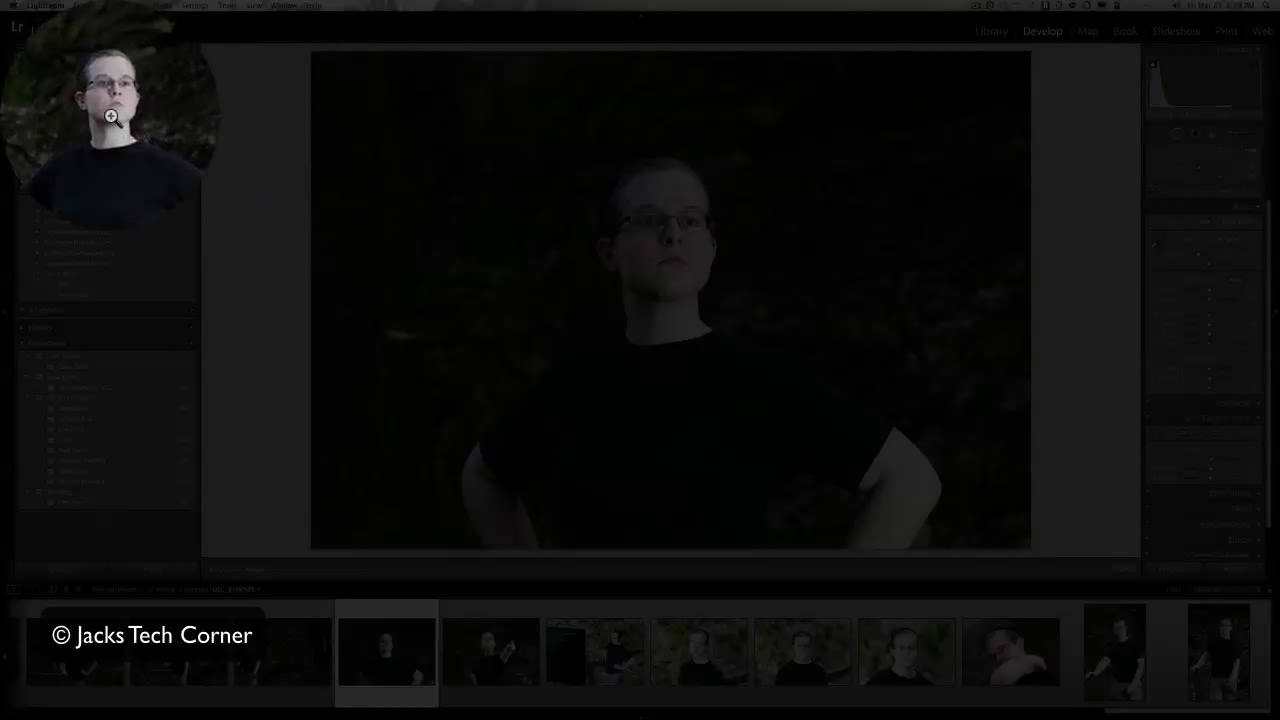
# Zoom the photo preview out, then back to fill the view.
pyautogui.click(110, 115)
pyautogui.press('super+minus')
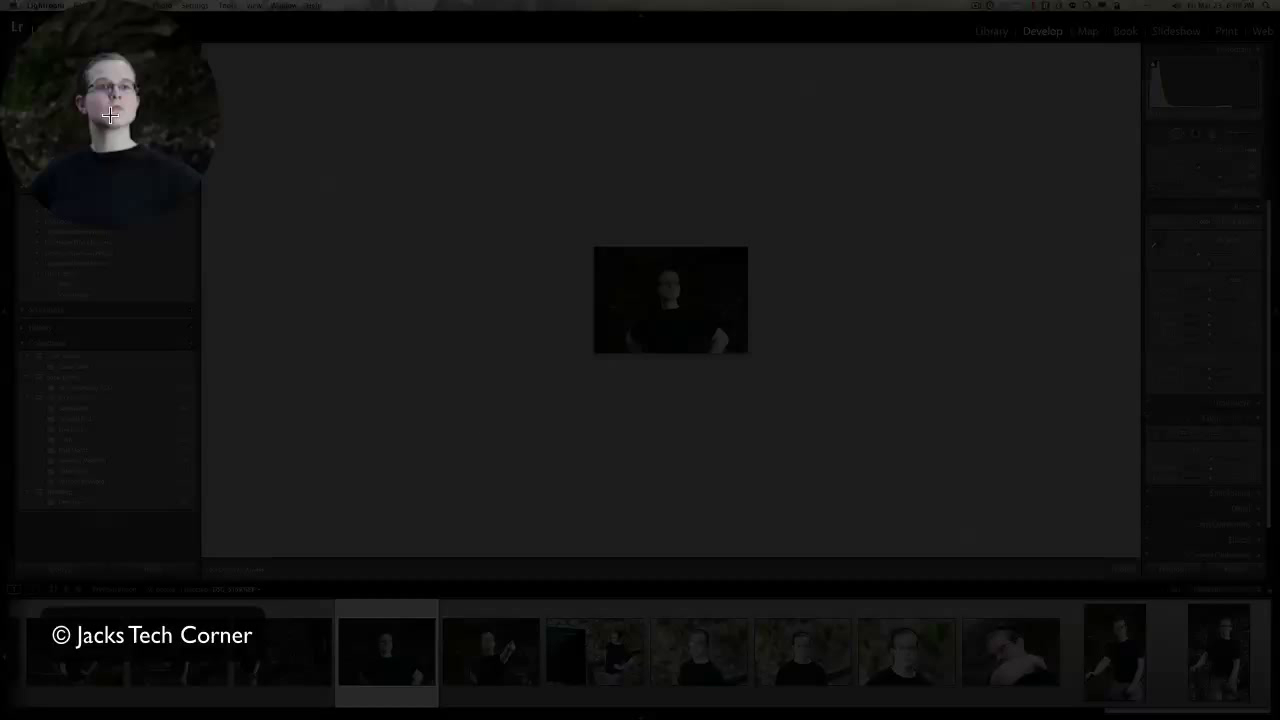
pyautogui.press('super+equal')
pyautogui.press('super+equal')
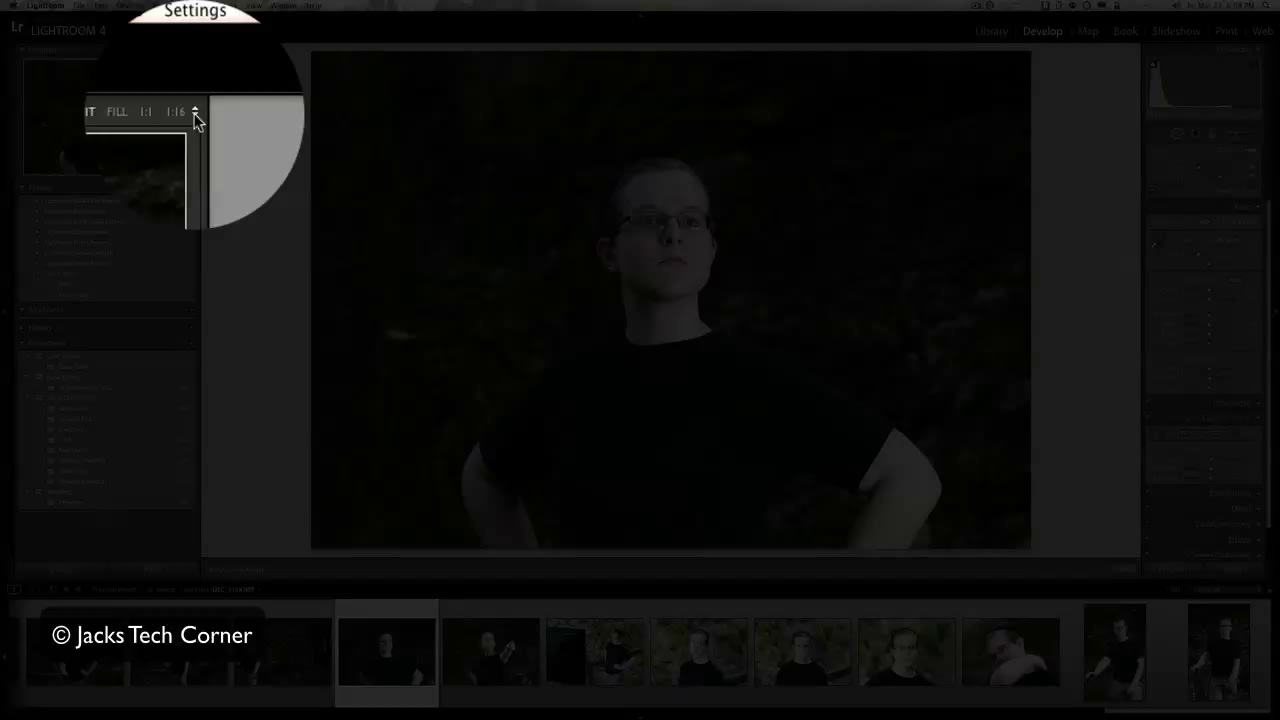
# Try the 3:1 and 1:2 Navigator zoom ratios, then zoom in centered on the face.
pyautogui.click(195, 115)
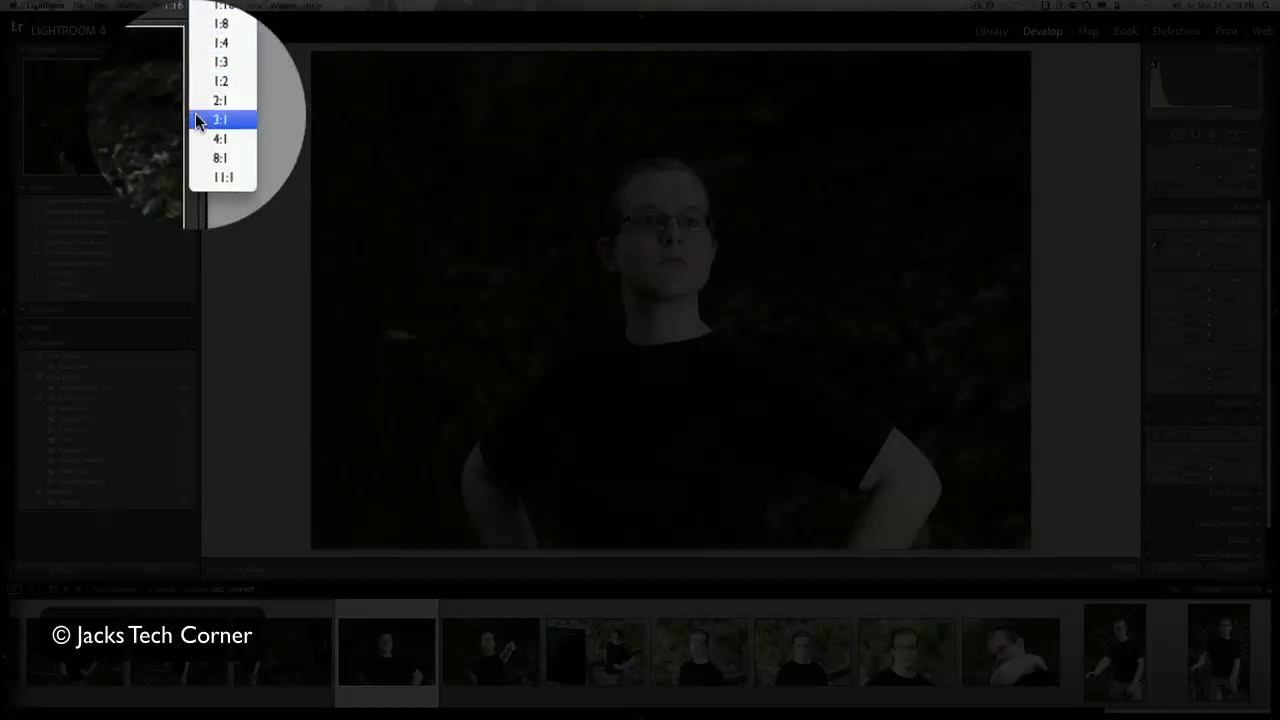
pyautogui.click(197, 120)
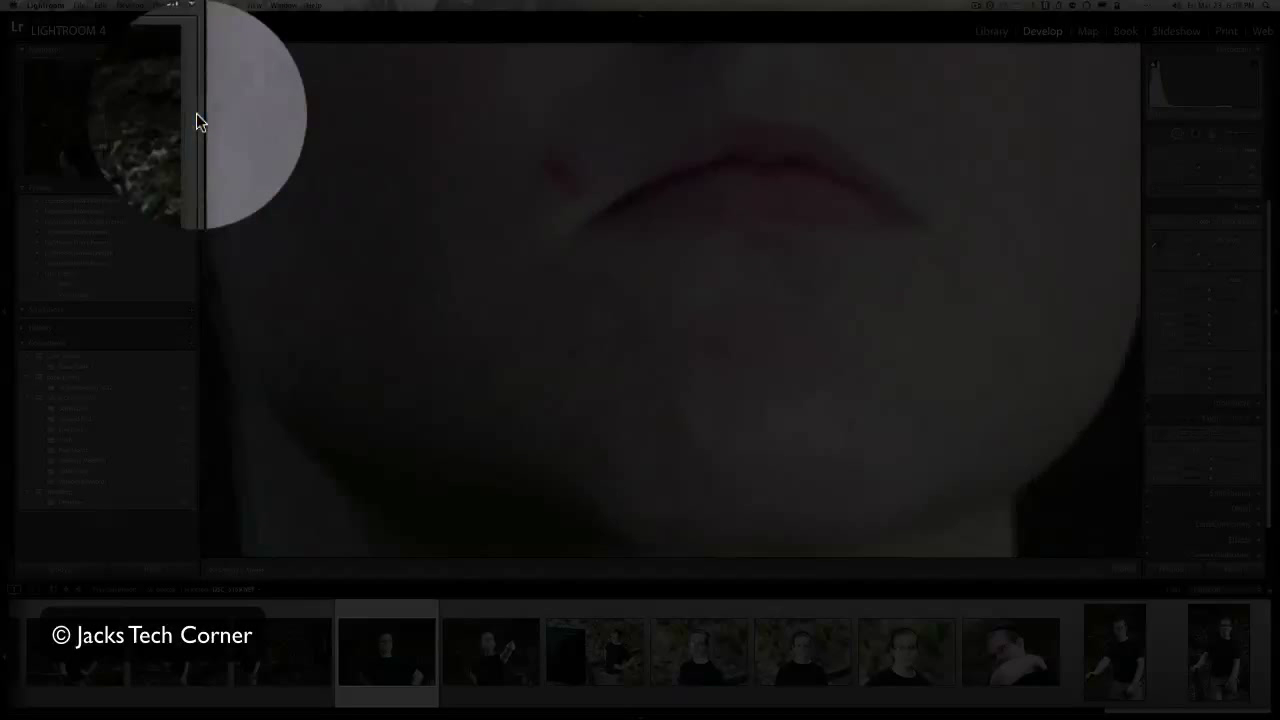
pyautogui.click(196, 118)
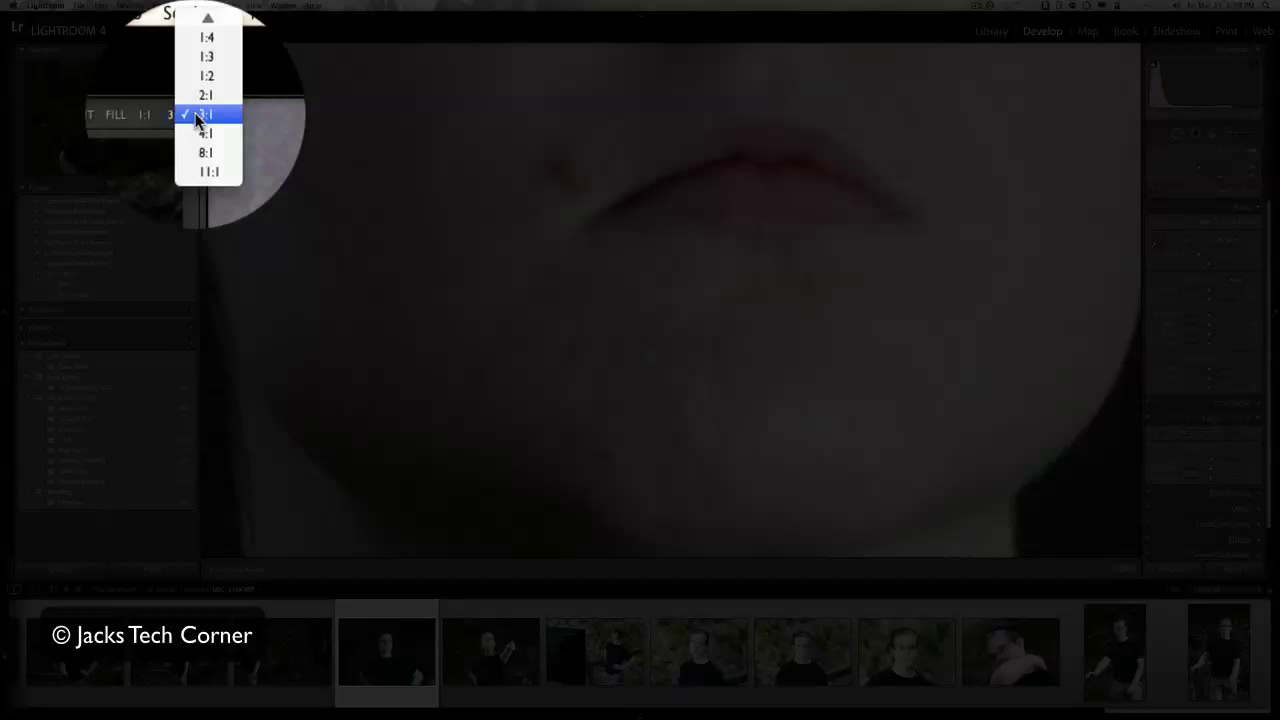
pyautogui.click(203, 76)
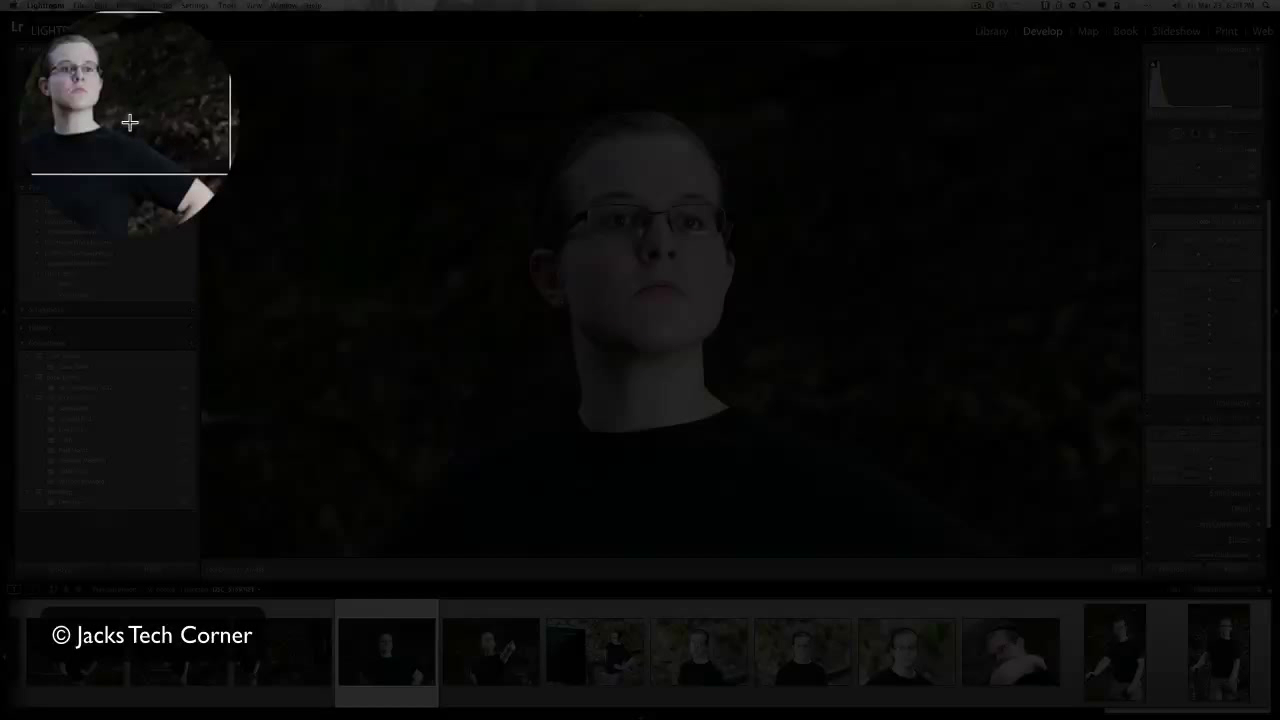
pyautogui.click(118, 124)
pyautogui.moveTo(118, 124); pyautogui.dragTo(110, 115)
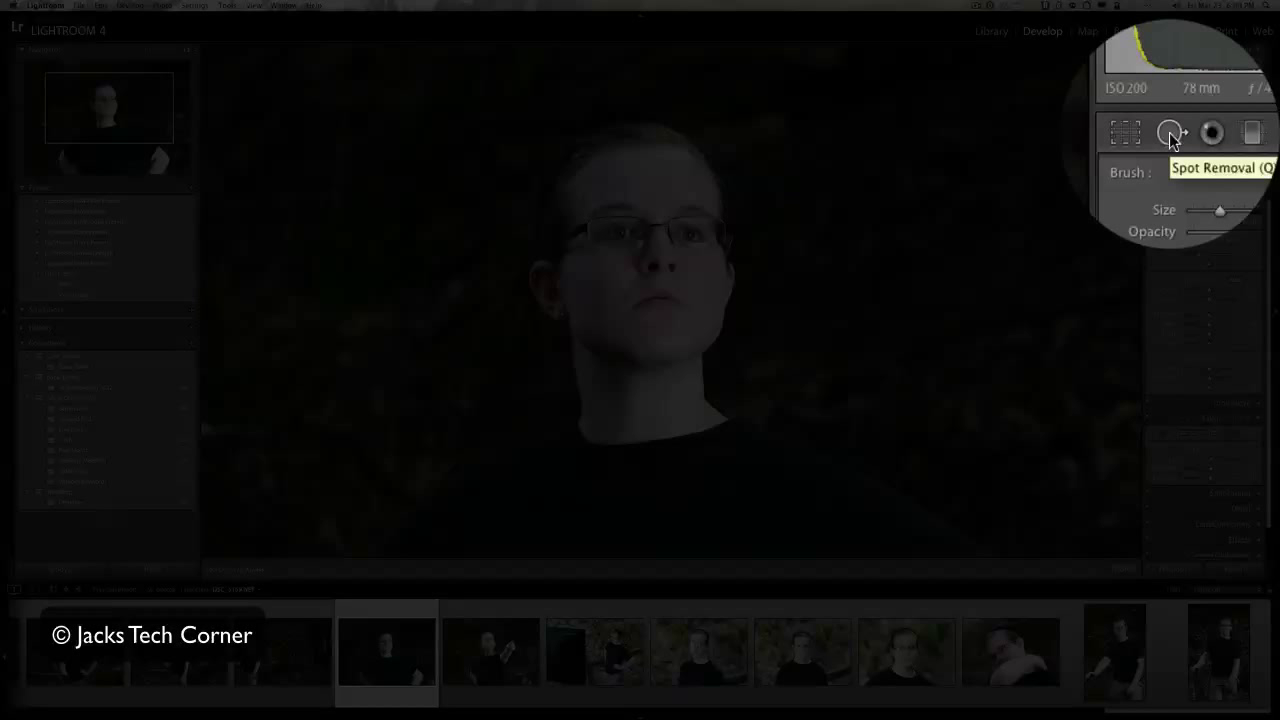
# Switch Spot Removal to Heal and heal two forehead blemishes, moving one spot upward.
pyautogui.click(1215, 152)
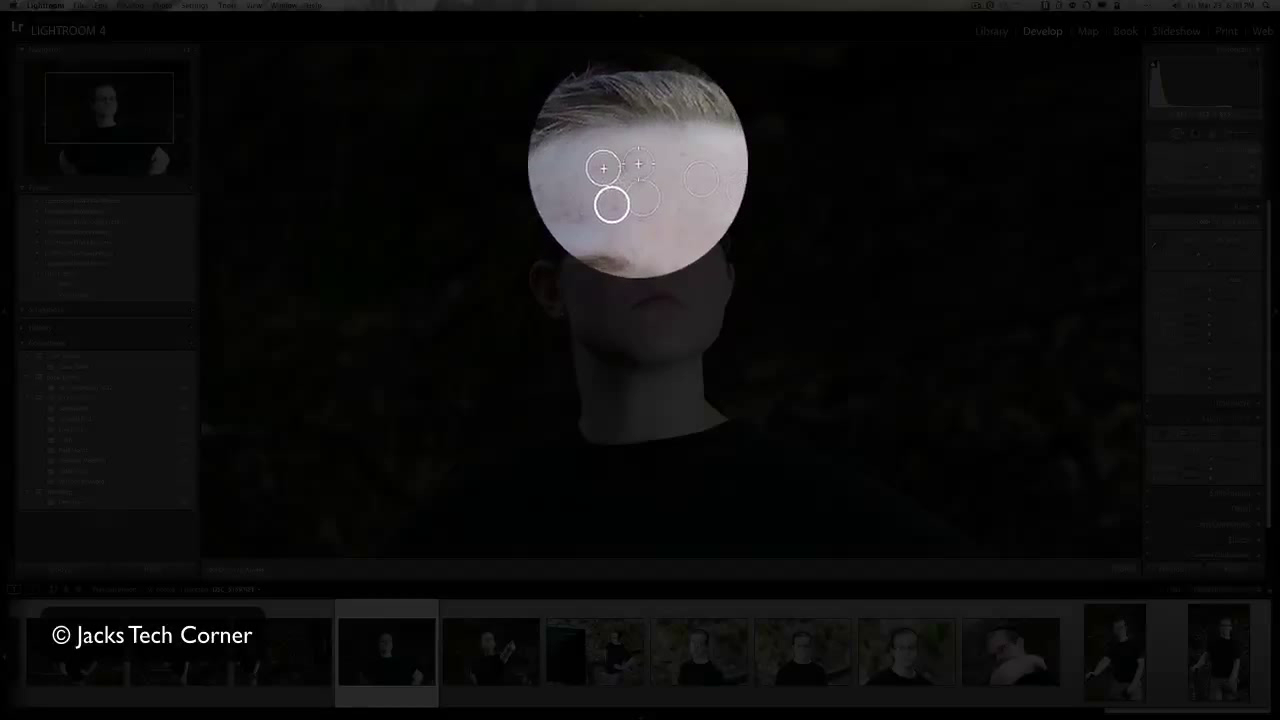
pyautogui.click(643, 175)
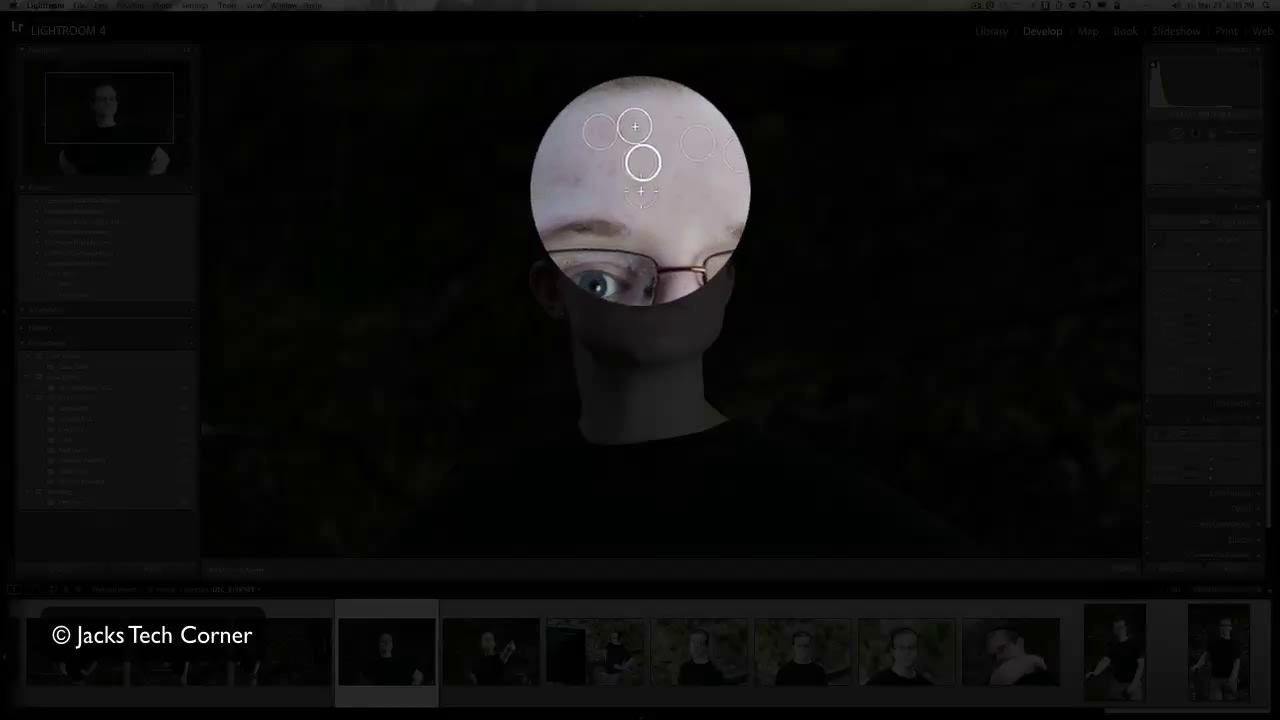
pyautogui.moveTo(648, 178); pyautogui.dragTo(650, 166)
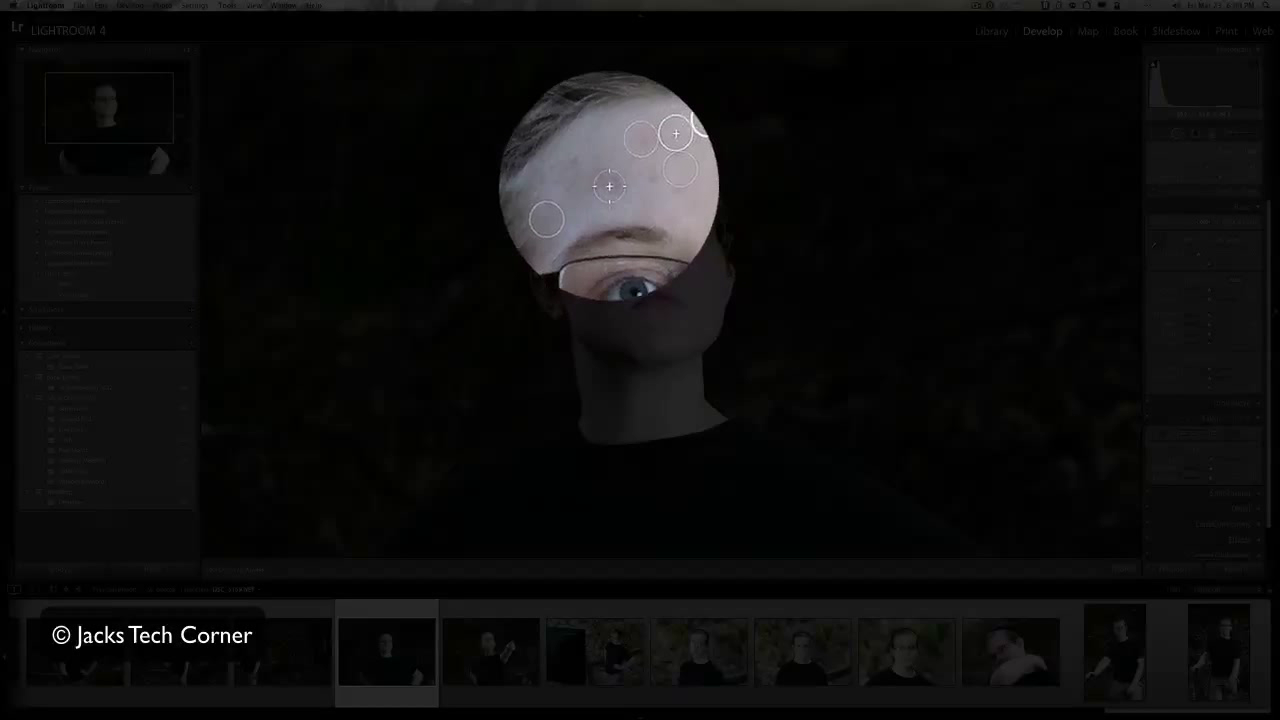
pyautogui.click(610, 180)
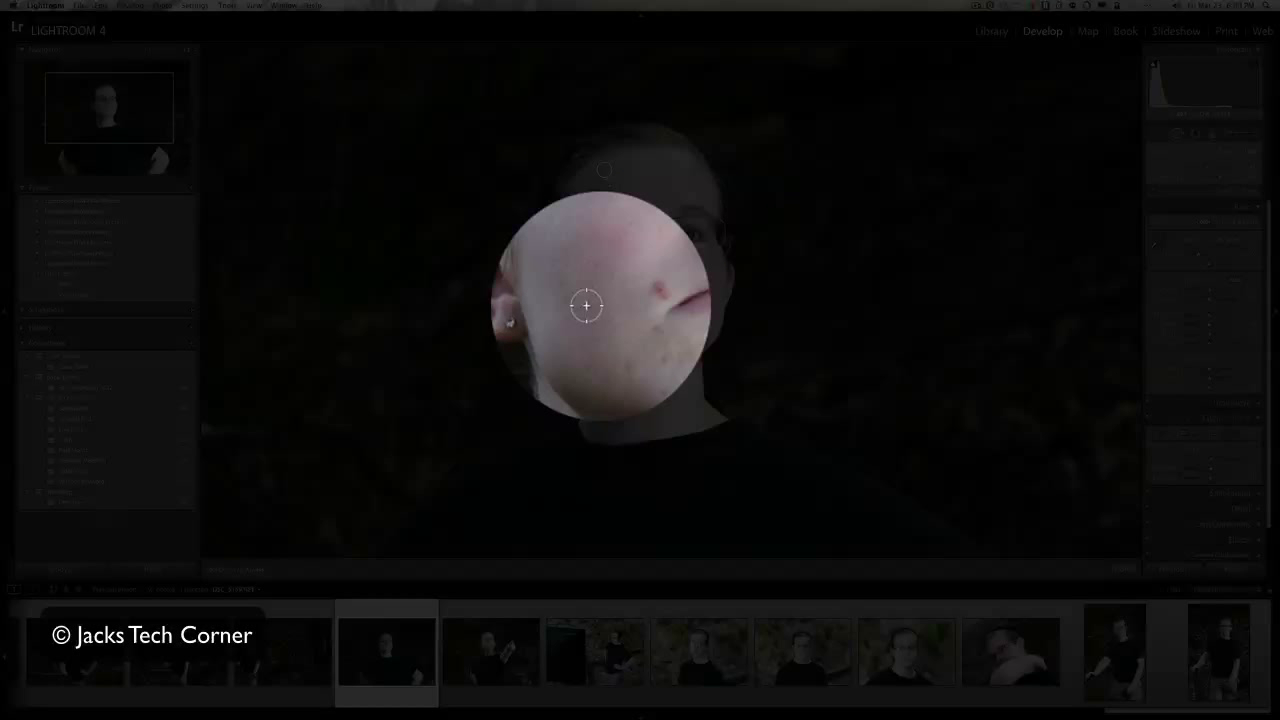
# Heal the blemishes on the cheek, jaw, chin and under the chin.
pyautogui.click(624, 296)
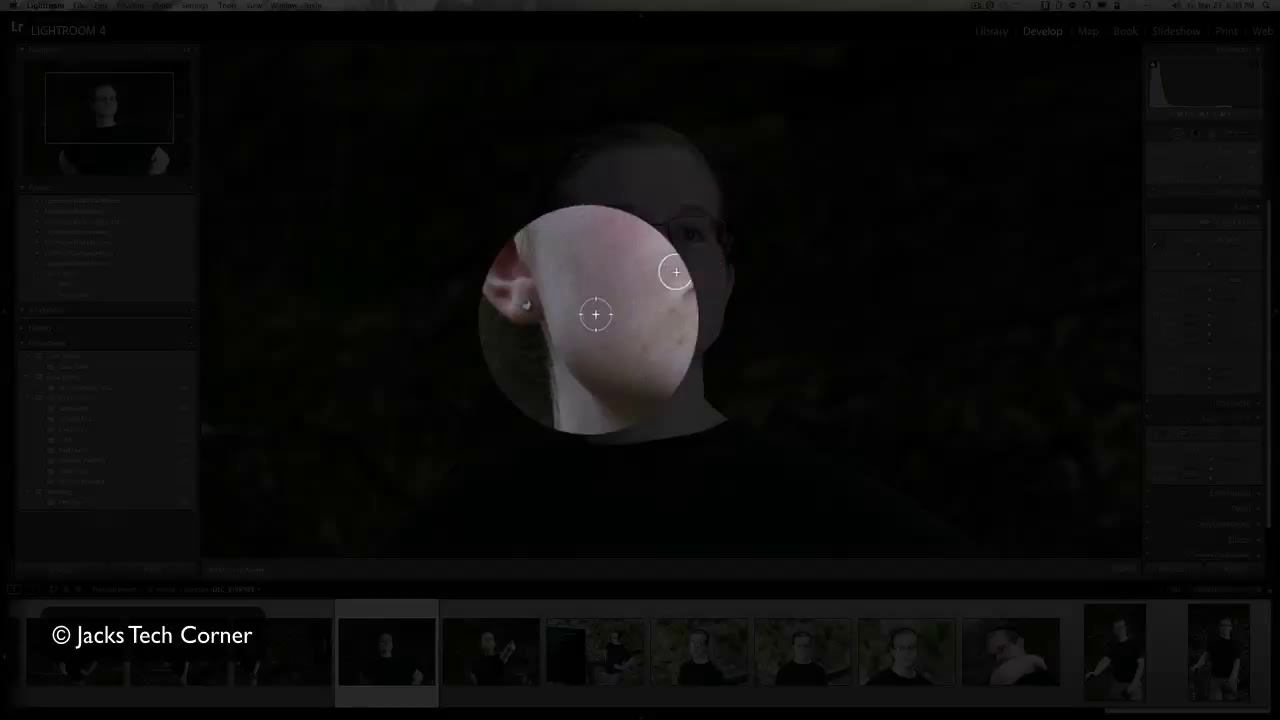
pyautogui.click(630, 310)
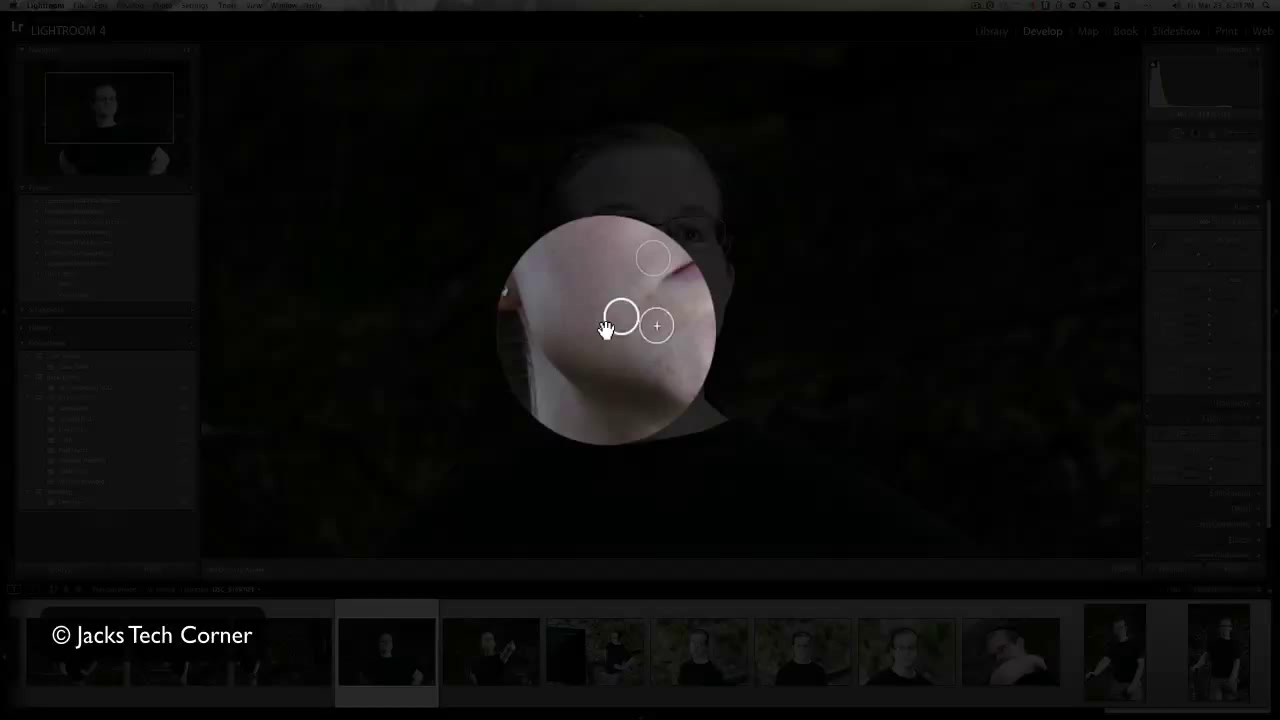
pyautogui.click(634, 346)
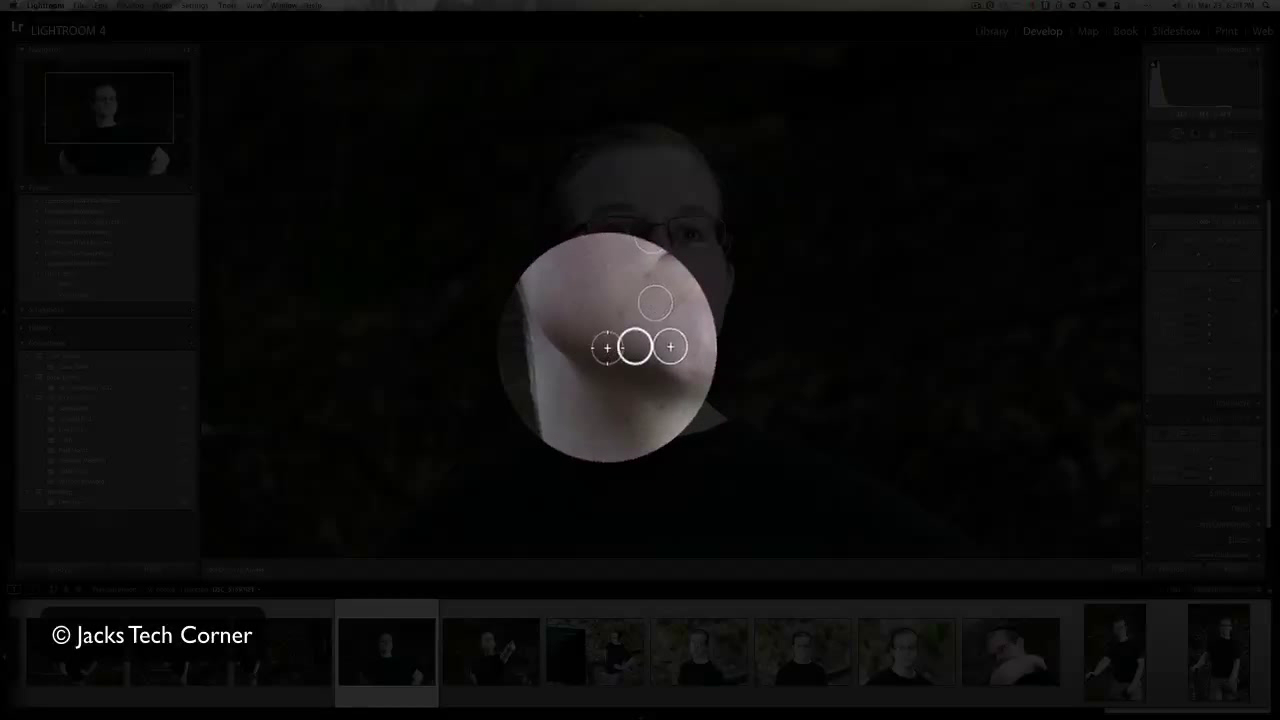
pyautogui.click(663, 312)
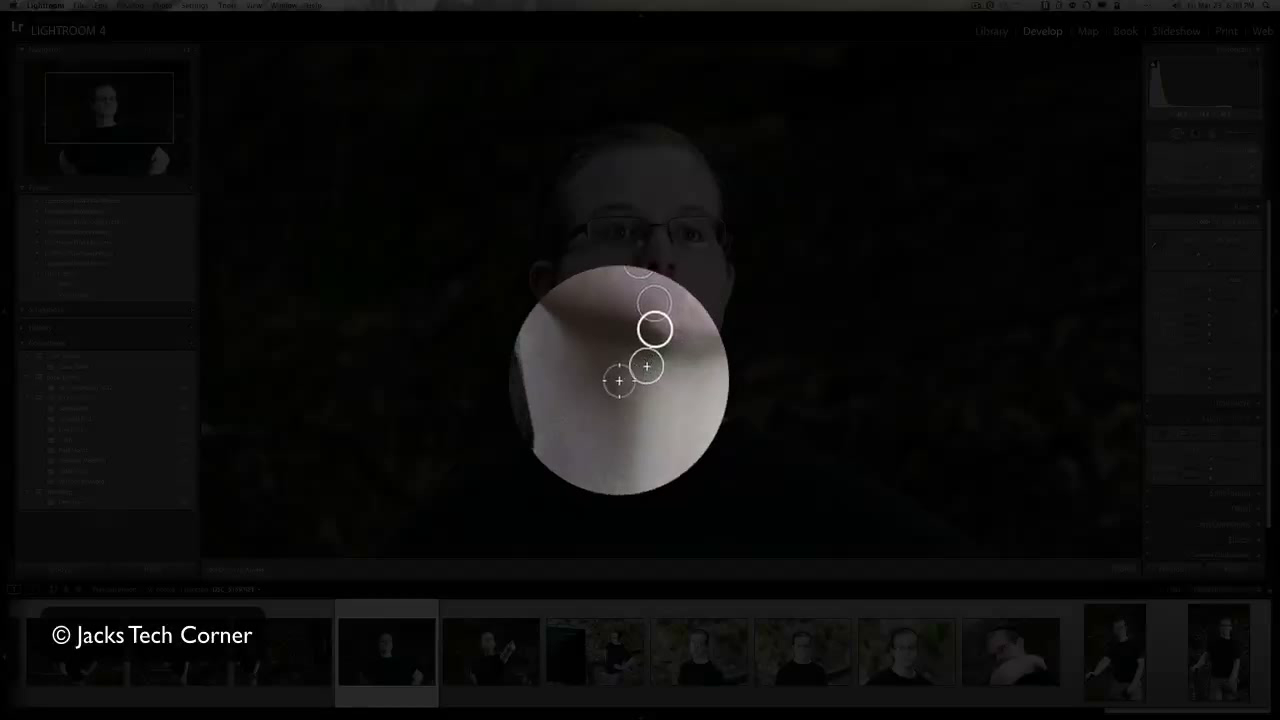
pyautogui.click(645, 368)
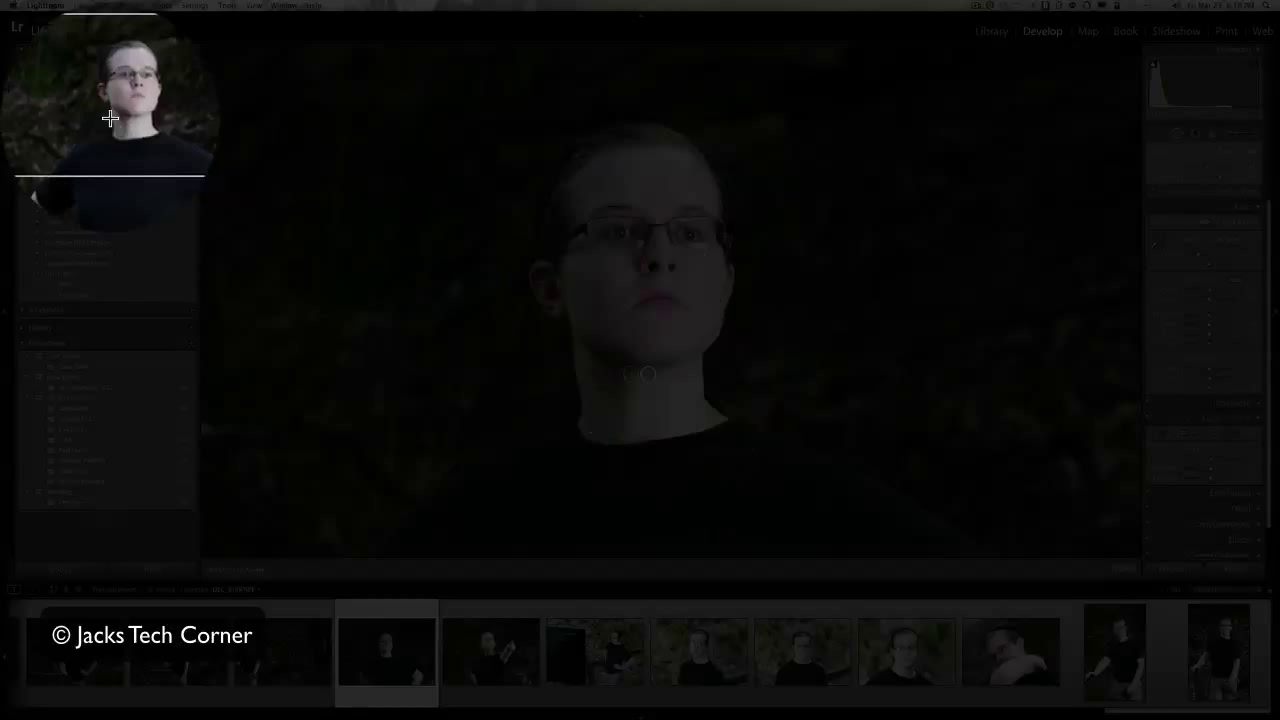
# Zoom onto the arm, heal the mole, and close the Spot Removal options.
pyautogui.click(118, 138)
pyautogui.moveTo(118, 138); pyautogui.dragTo(126, 146)
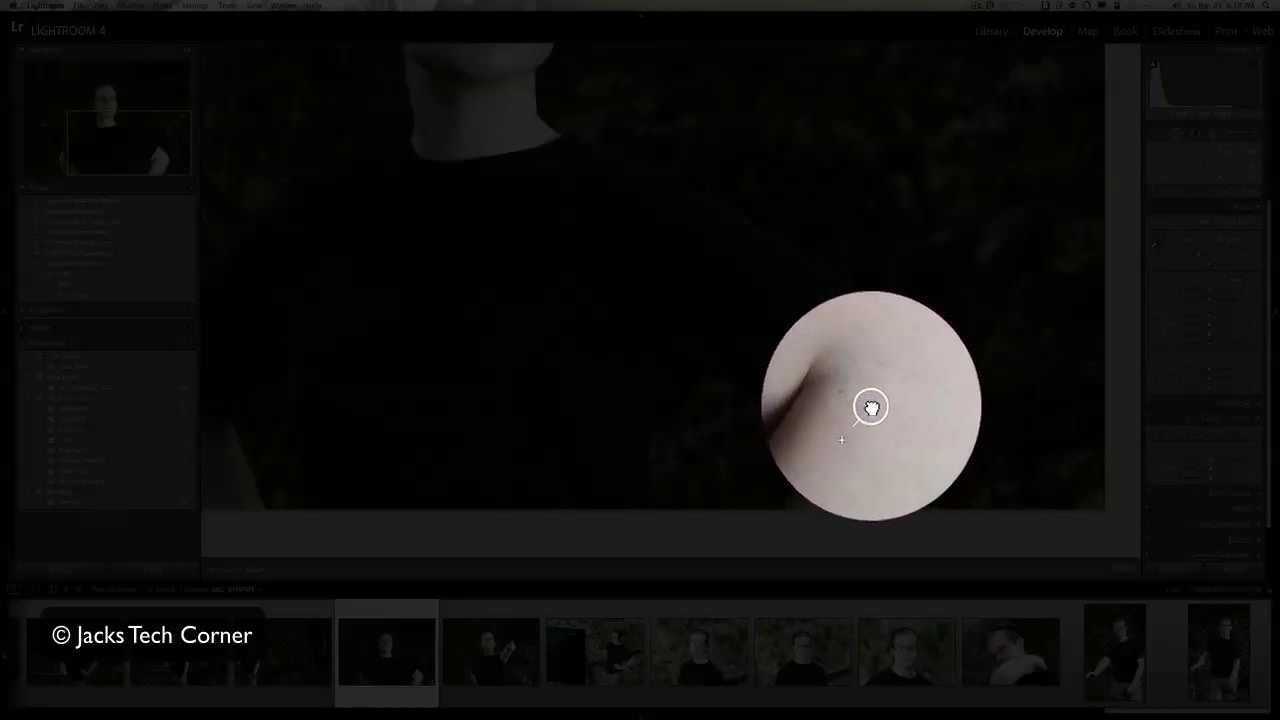
pyautogui.moveTo(871, 405); pyautogui.dragTo(843, 418)
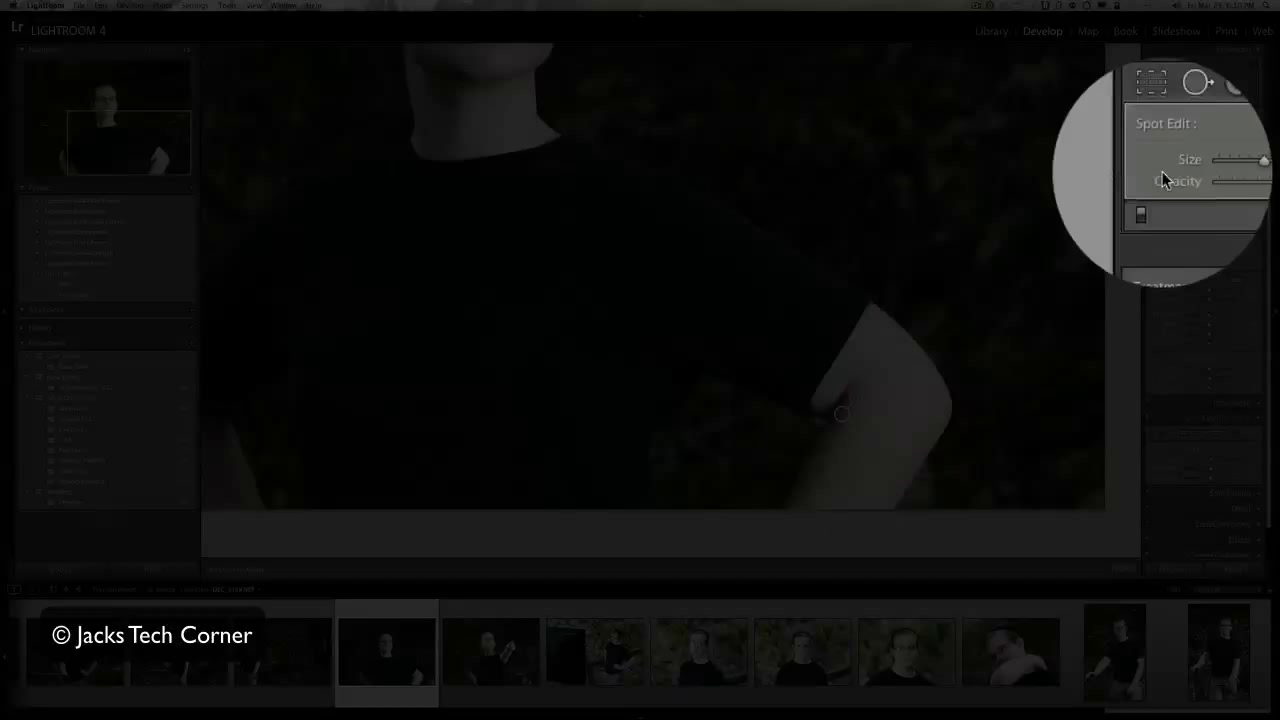
pyautogui.click(1172, 137)
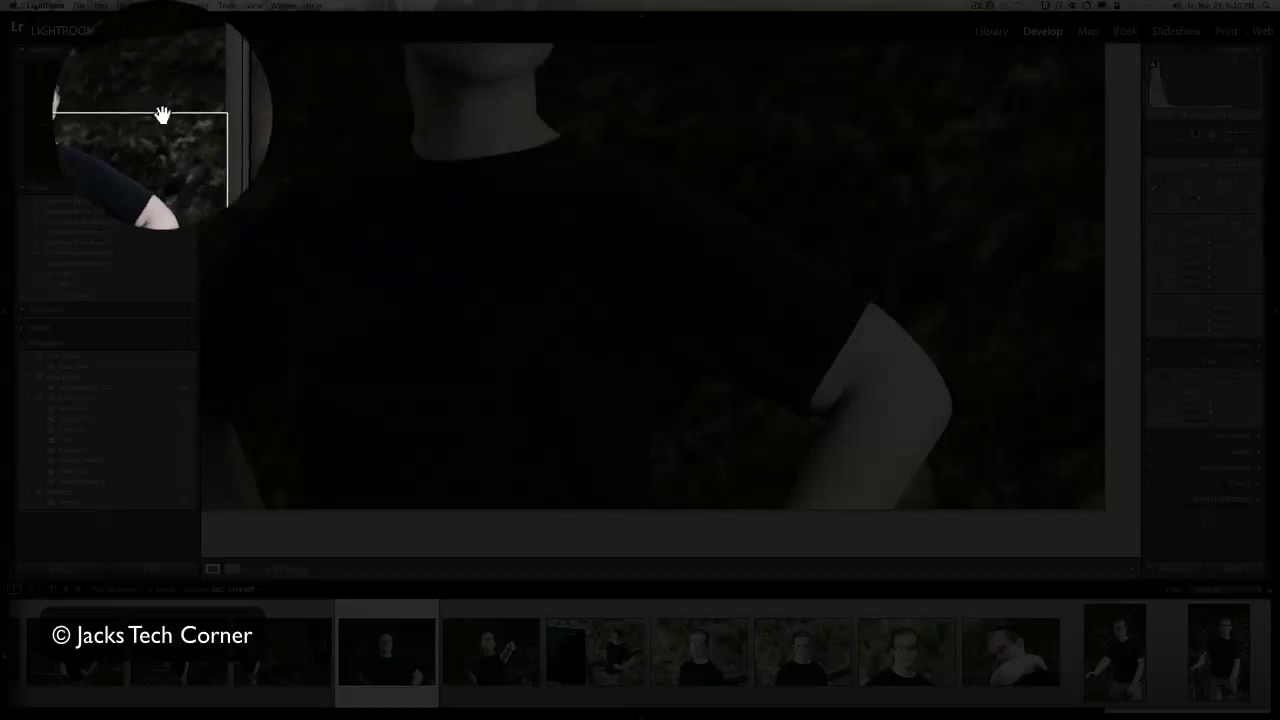
# Set the Navigator to FIT to view the entire retouched portrait.
pyautogui.click(148, 118)
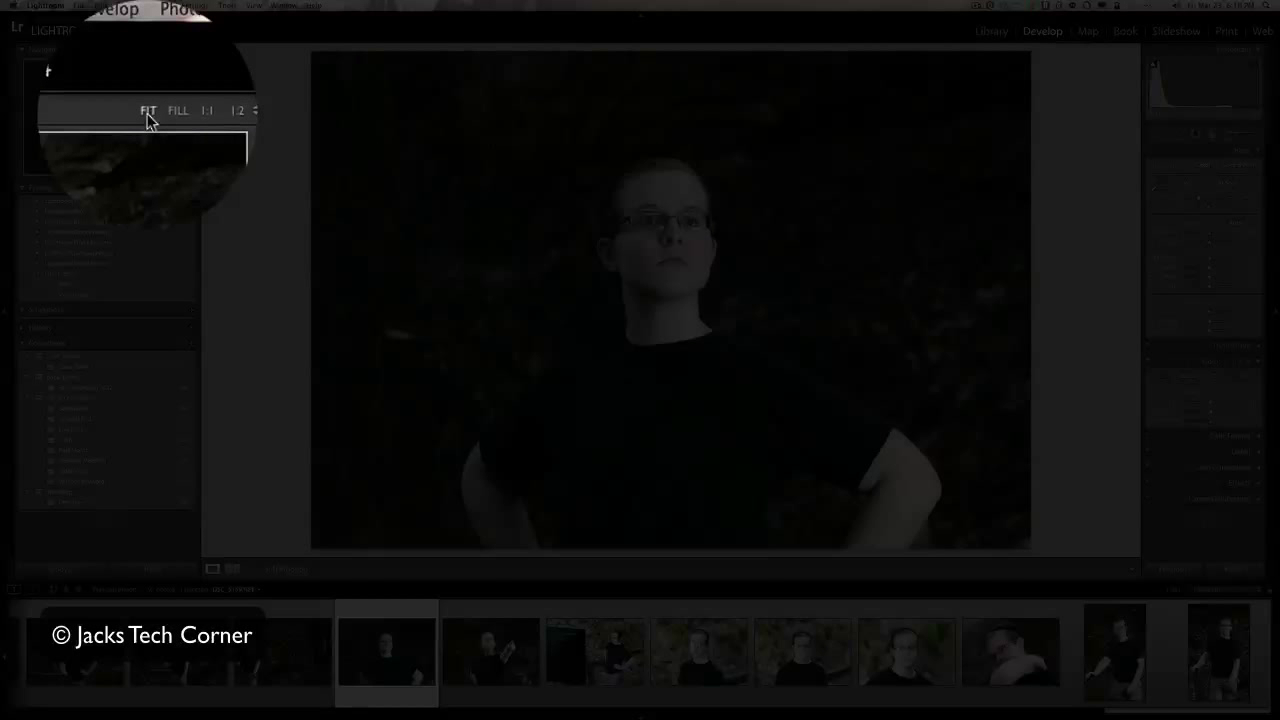